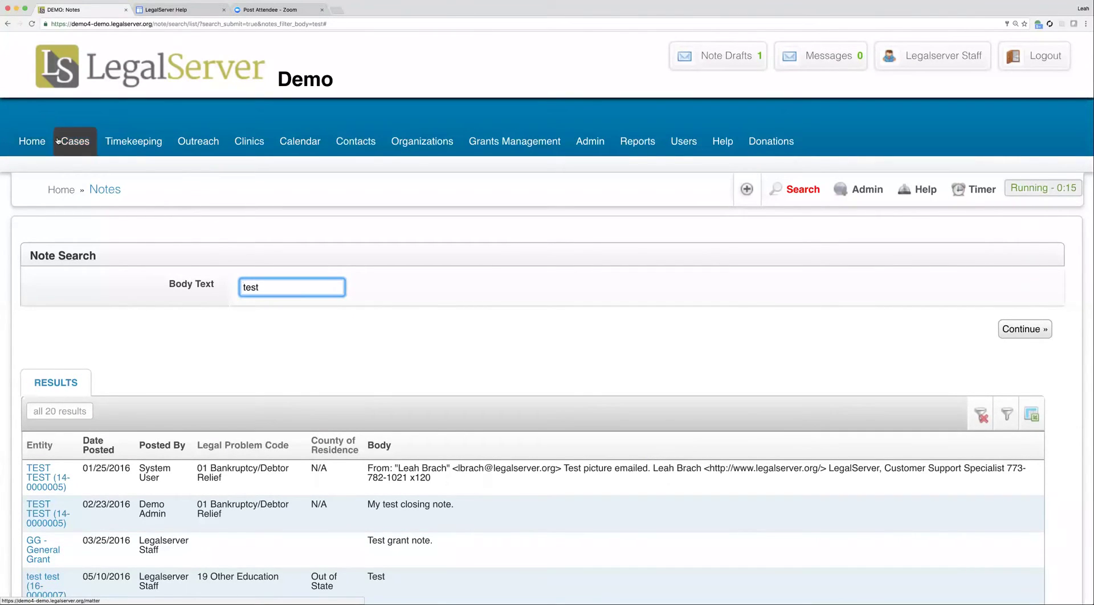
- Go to the home page and begin a new applicant intake
click(32, 142)
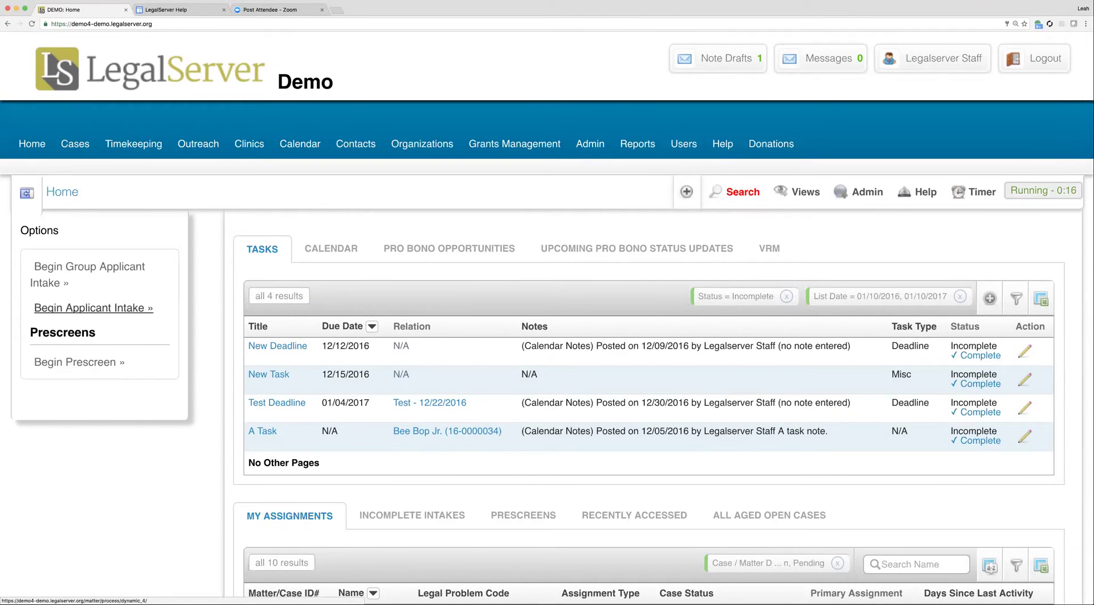
click(91, 309)
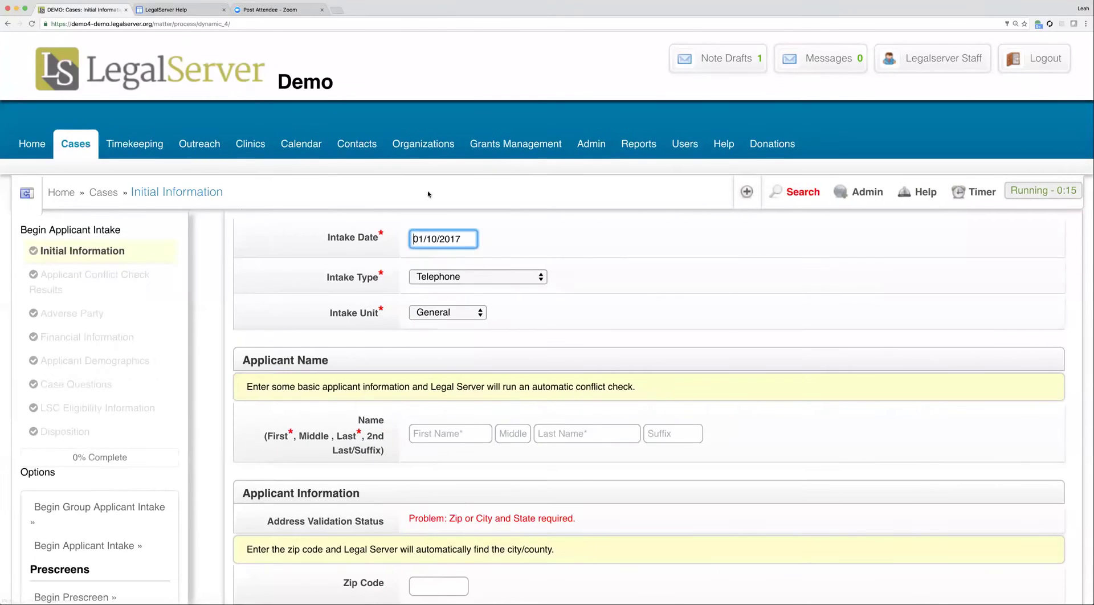
click(624, 217)
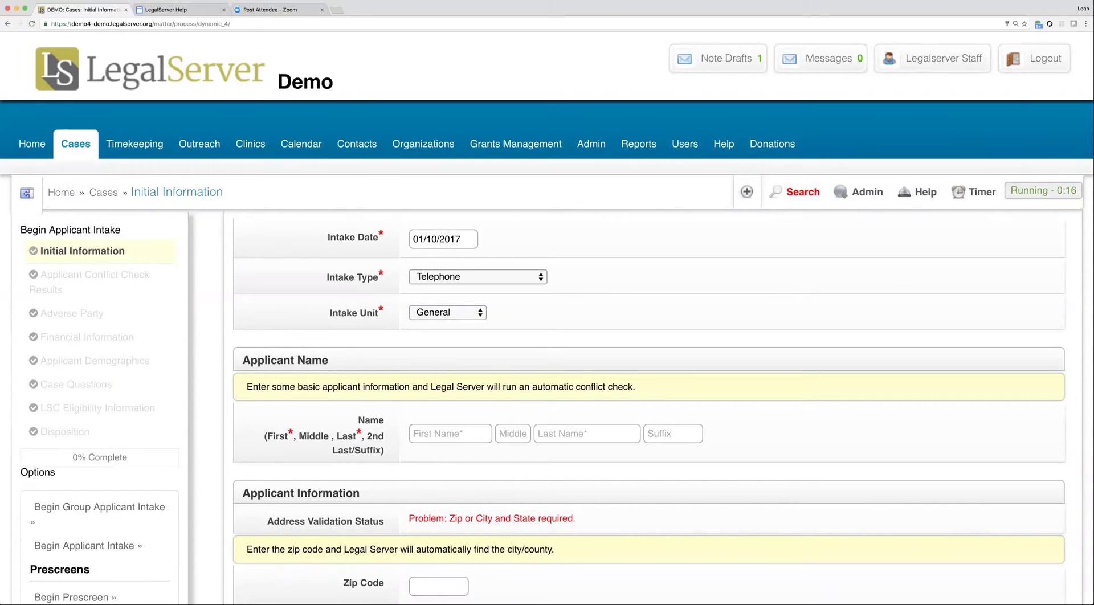
scroll(547, 317, down, 2)
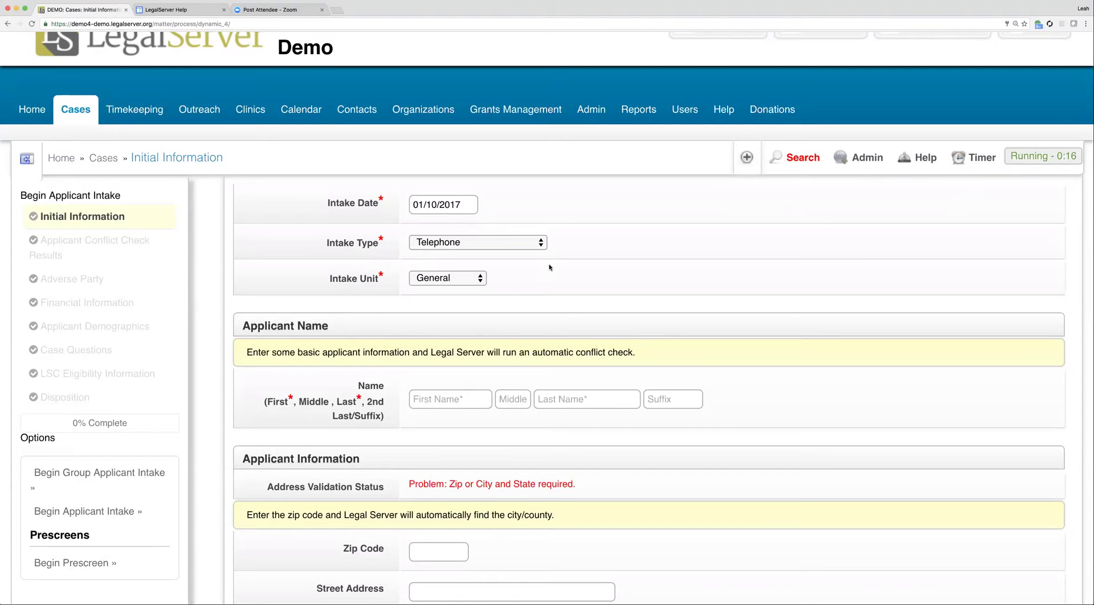
- Enter "test" as both the applicant's first name and last name
scroll(542, 265, down, 2)
click(478, 281)
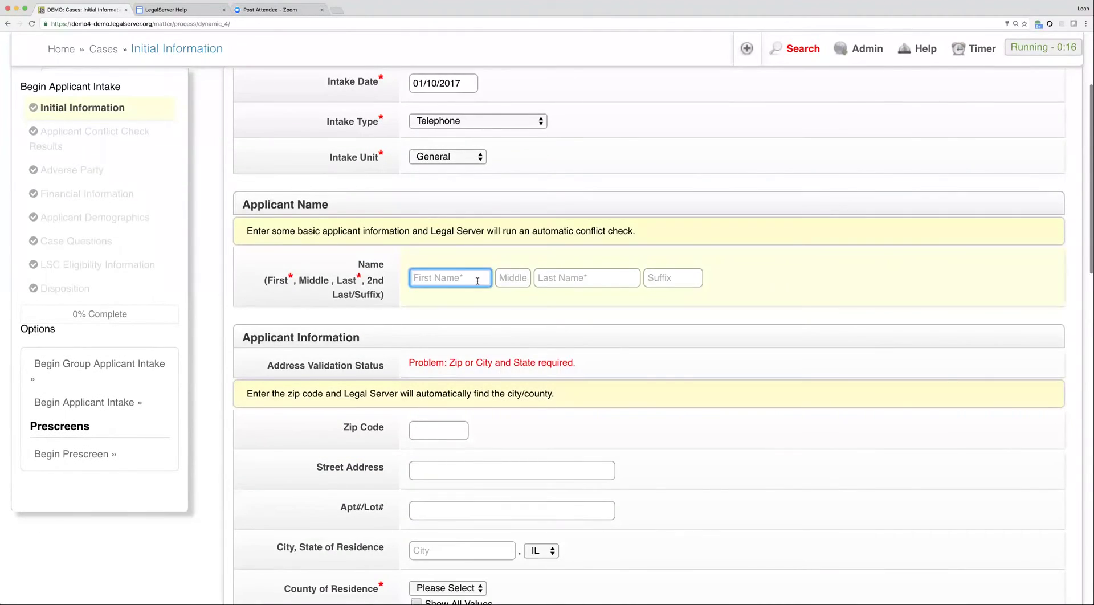
text(tes)
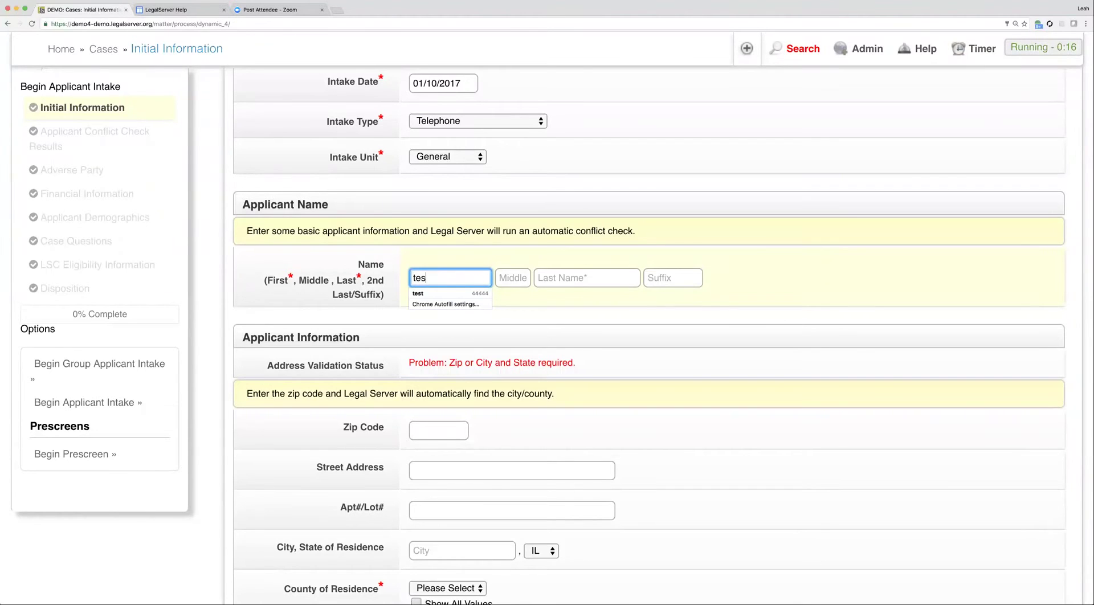
text(t)
key(Tab)
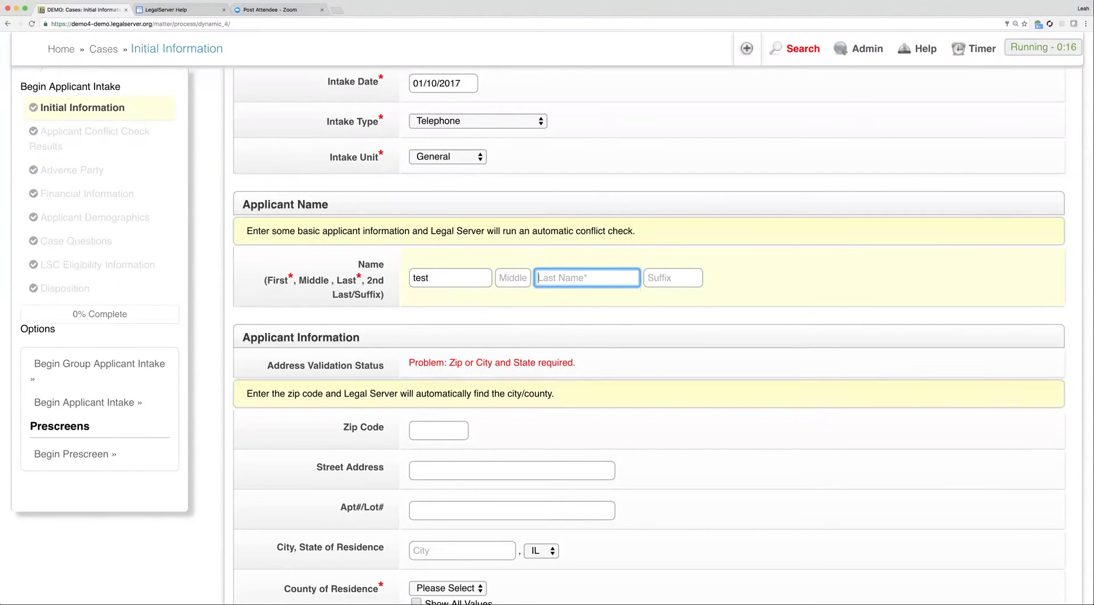
text(test)
key(Tab)
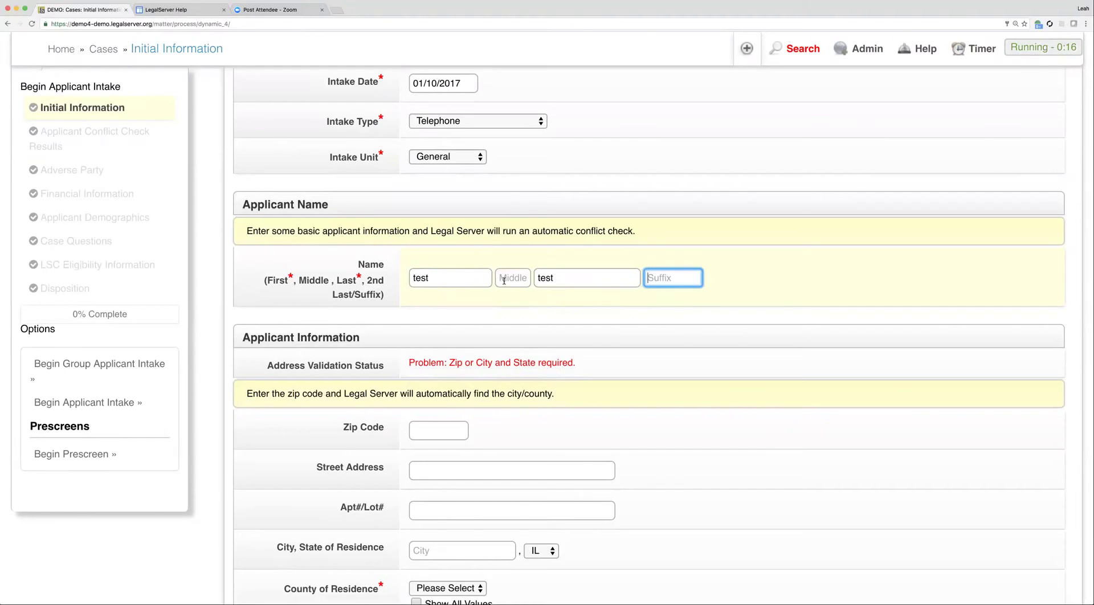
- Set the SSN status to No SSN, fill in the applicant's date of birth, and submit the initial information
scroll(534, 296, down, 3)
scroll(516, 291, down, 5)
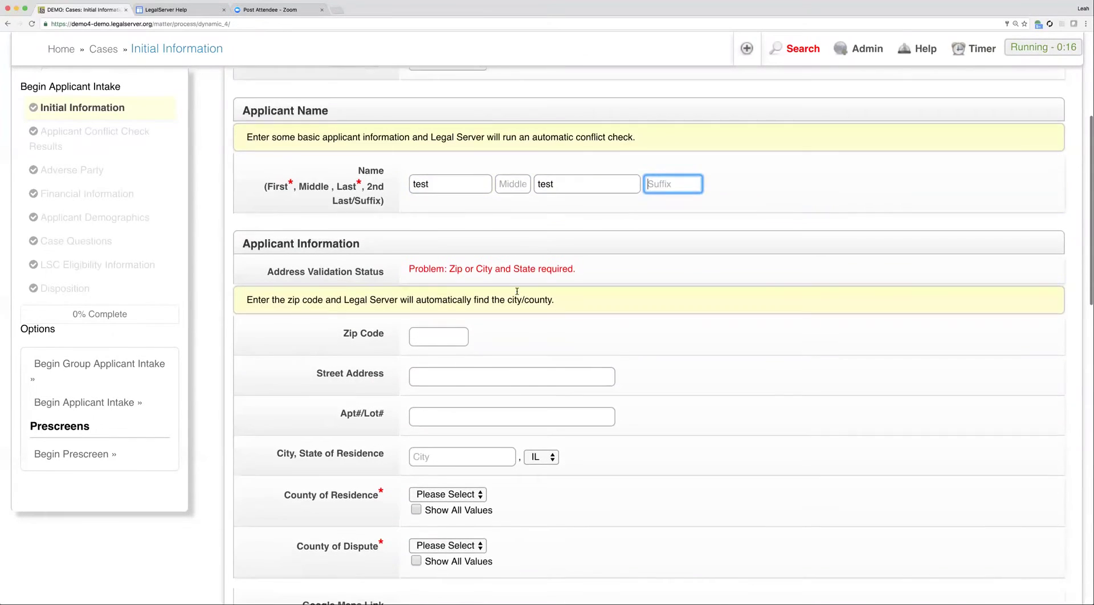
scroll(517, 293, down, 3)
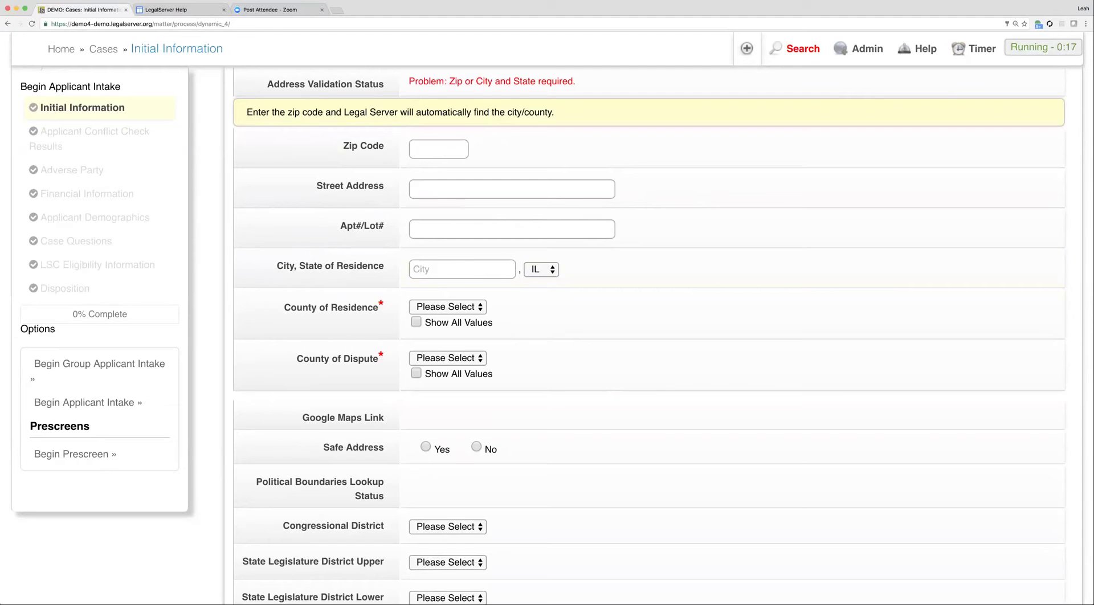
scroll(649, 337, down, 11)
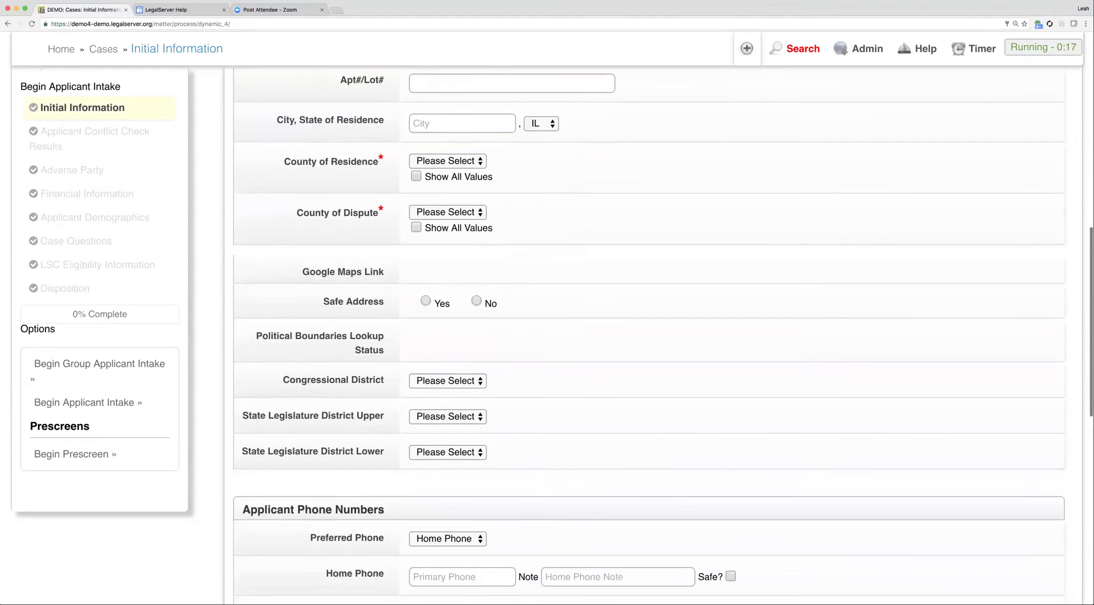
scroll(649, 336, down, 8)
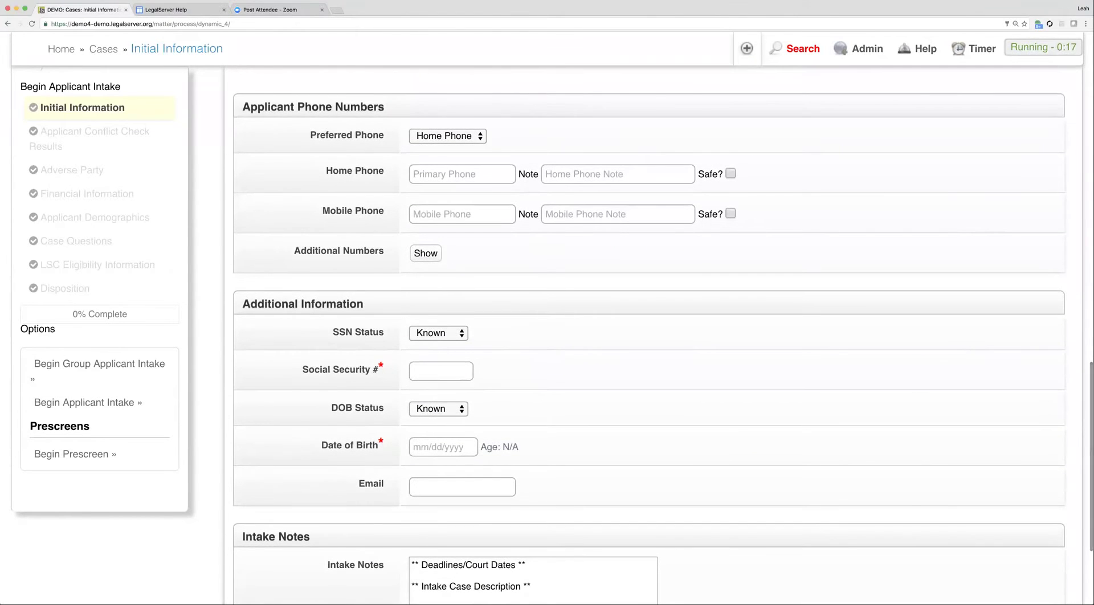
click(440, 371)
click(439, 333)
click(429, 348)
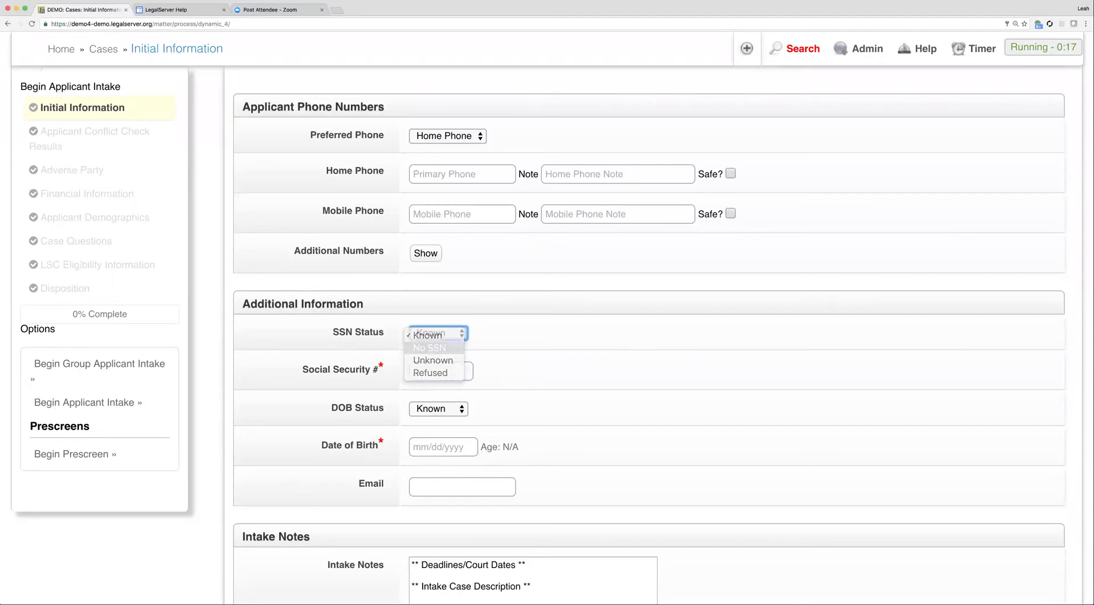
click(443, 407)
text(1)
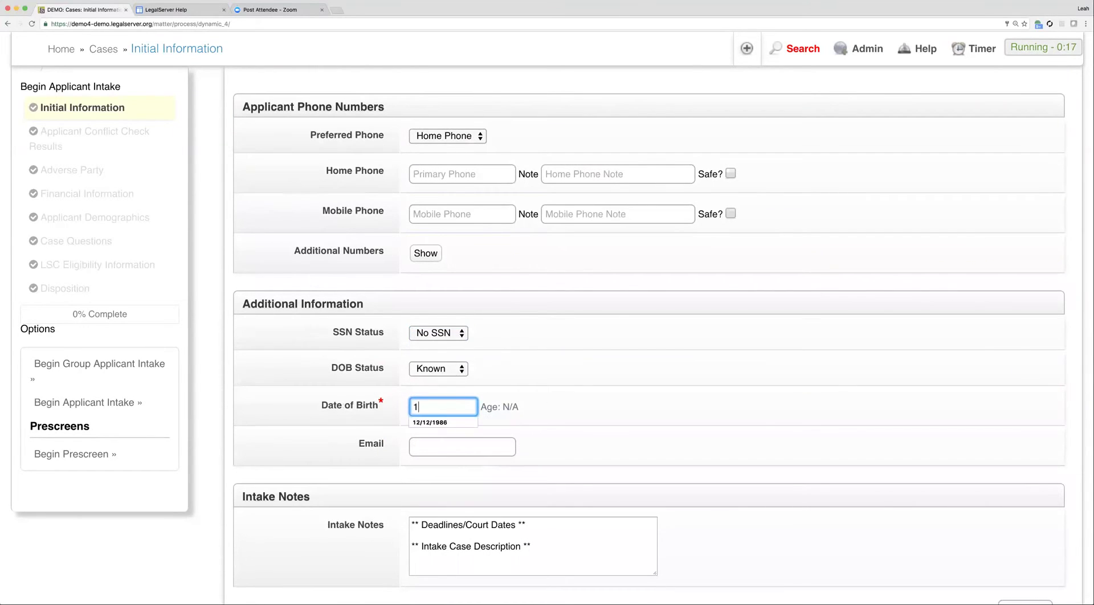
key(Down)
key(Return)
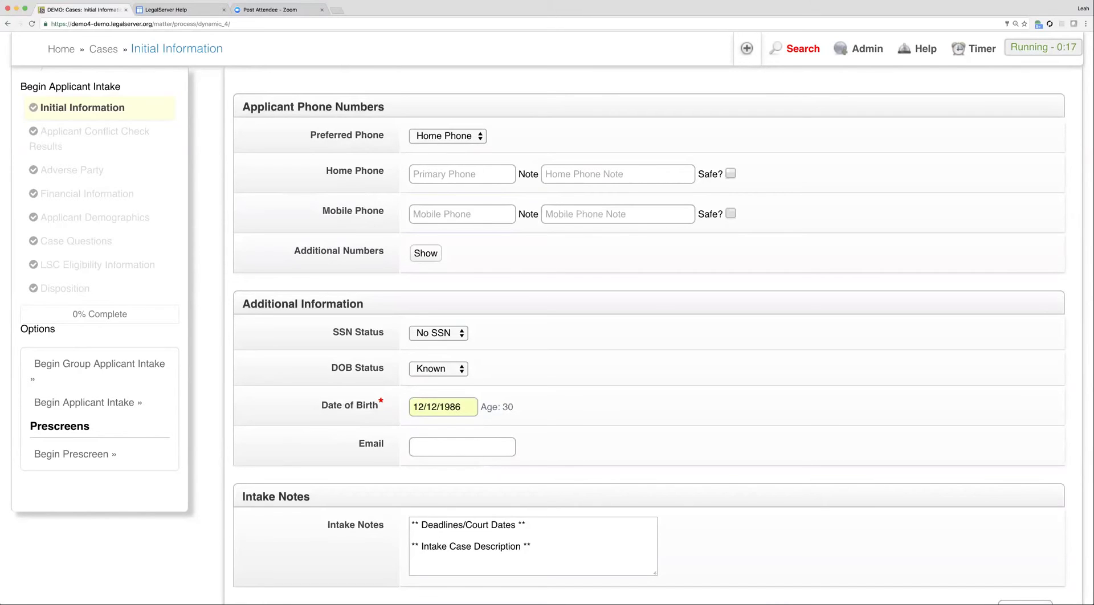
scroll(649, 336, down, 3)
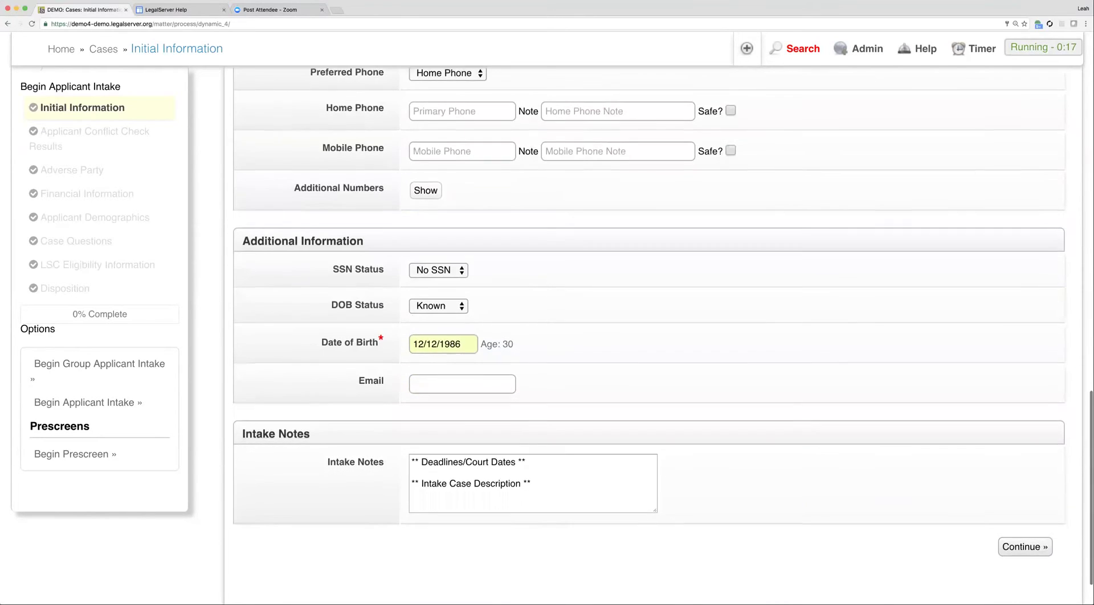
click(1025, 506)
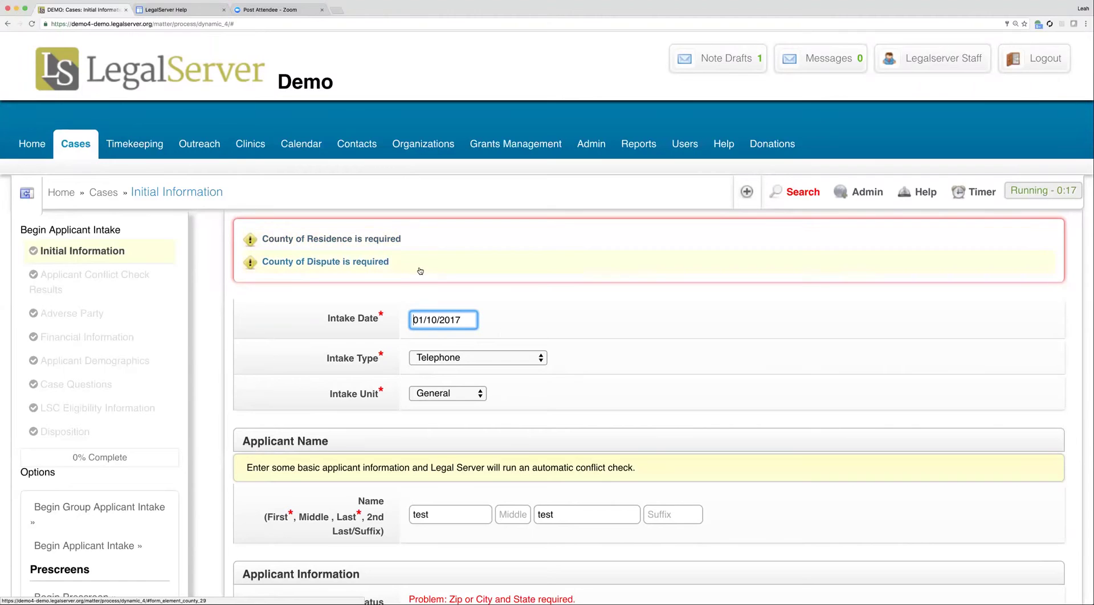
- Set the County of Residence and County of Dispute to Cook and resubmit the initial information
click(325, 262)
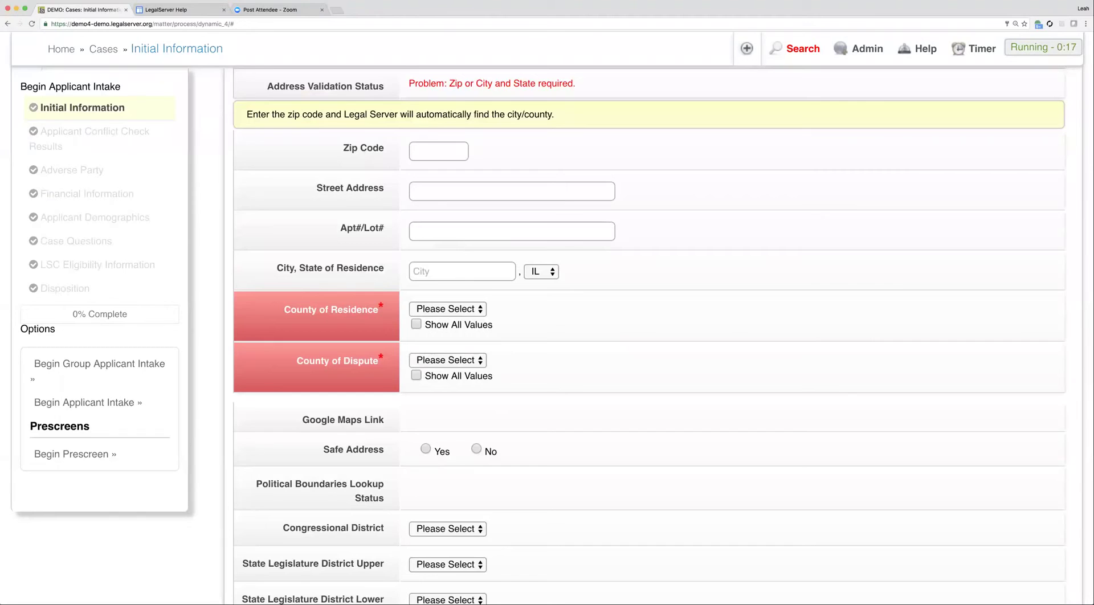
click(447, 308)
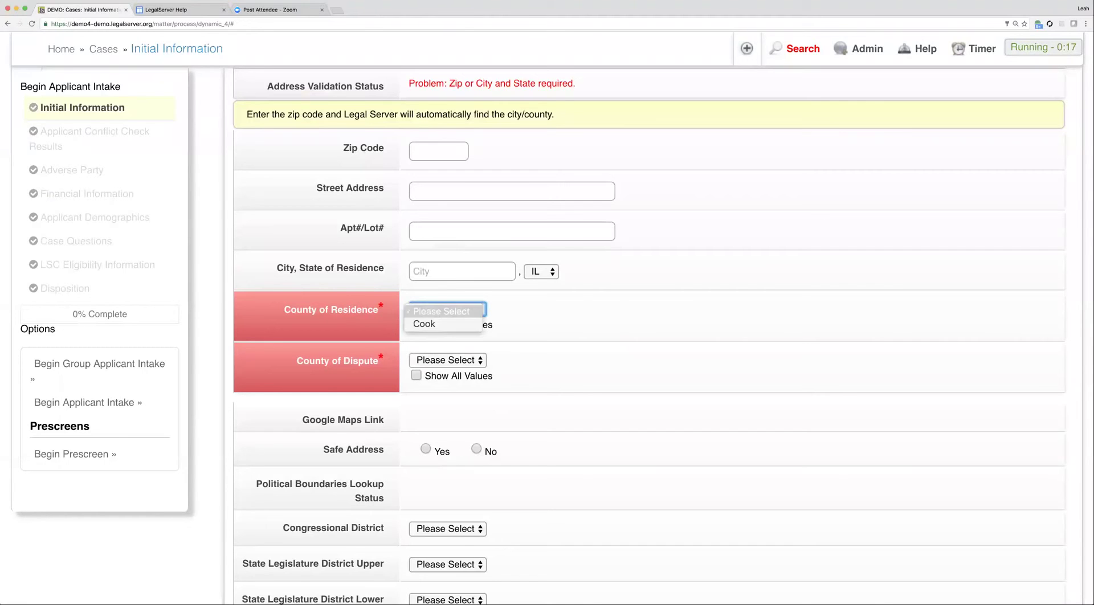
click(425, 321)
click(447, 360)
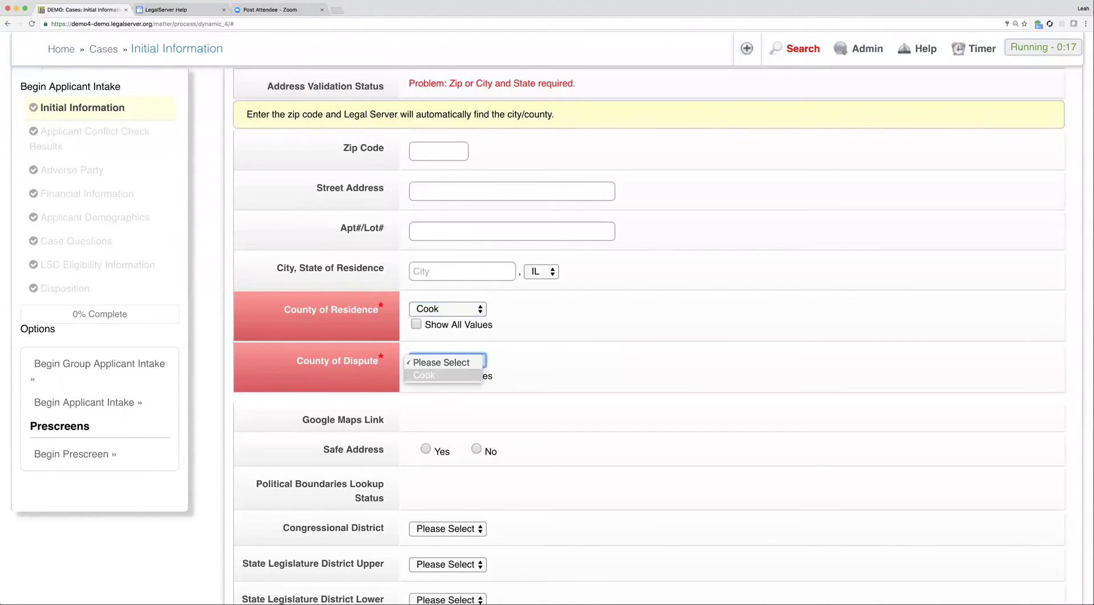
click(425, 375)
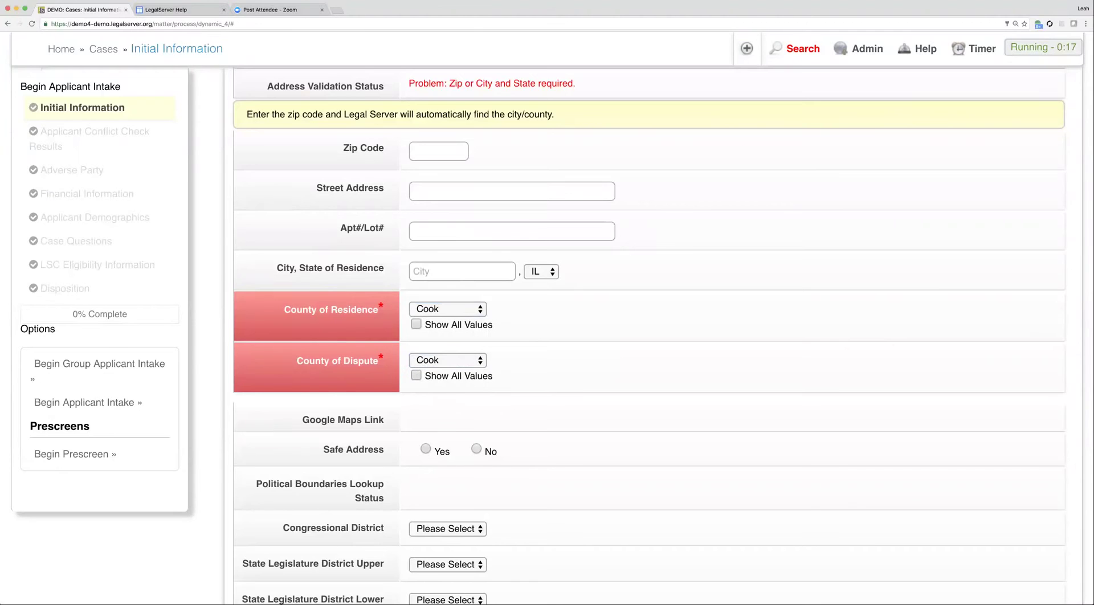
scroll(649, 336, down, 13)
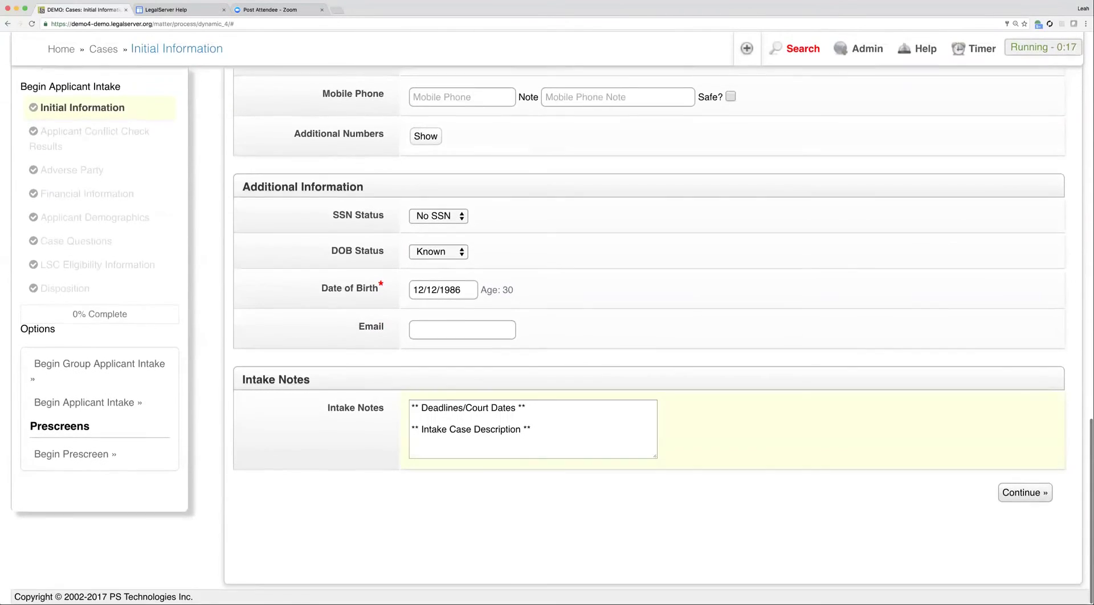
click(1025, 492)
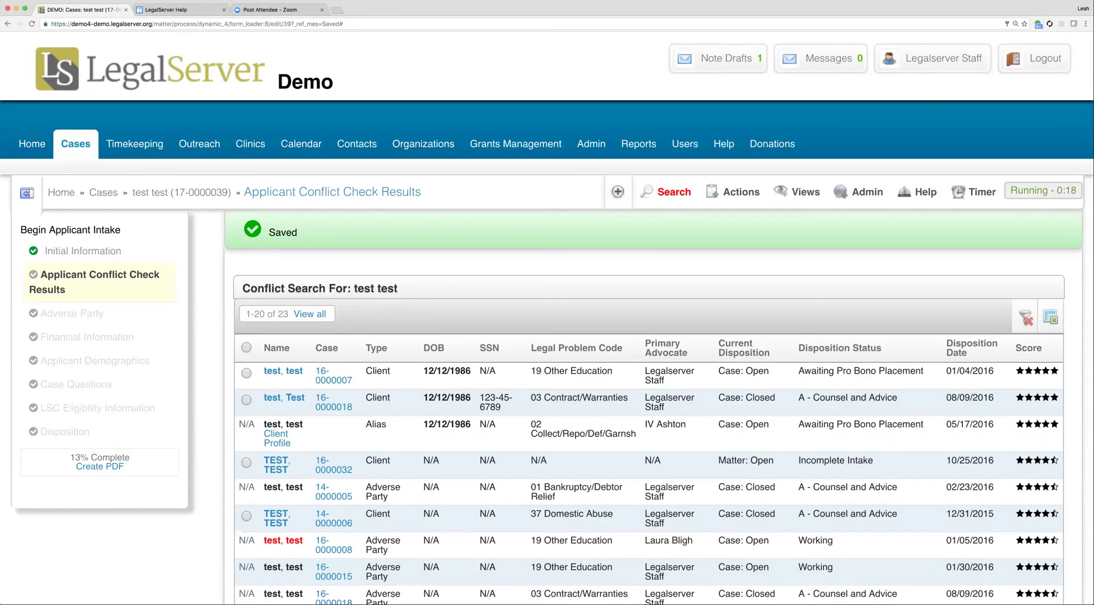
- Return to the Initial Information page, change the applicant's last name to "tests", and rerun the conflict check
scroll(54, 250, down, 1)
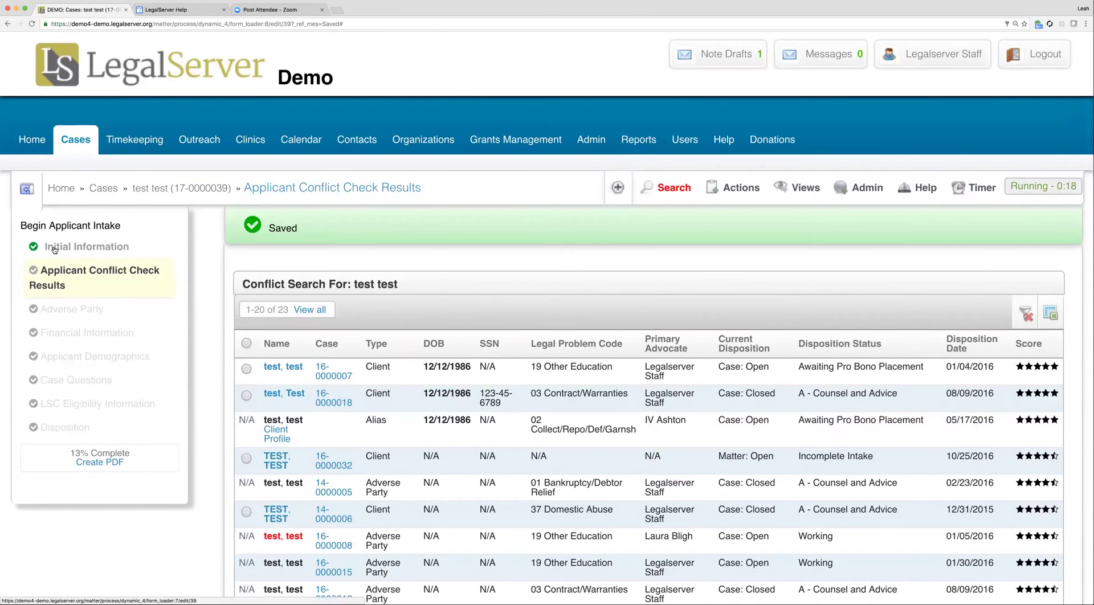
click(54, 250)
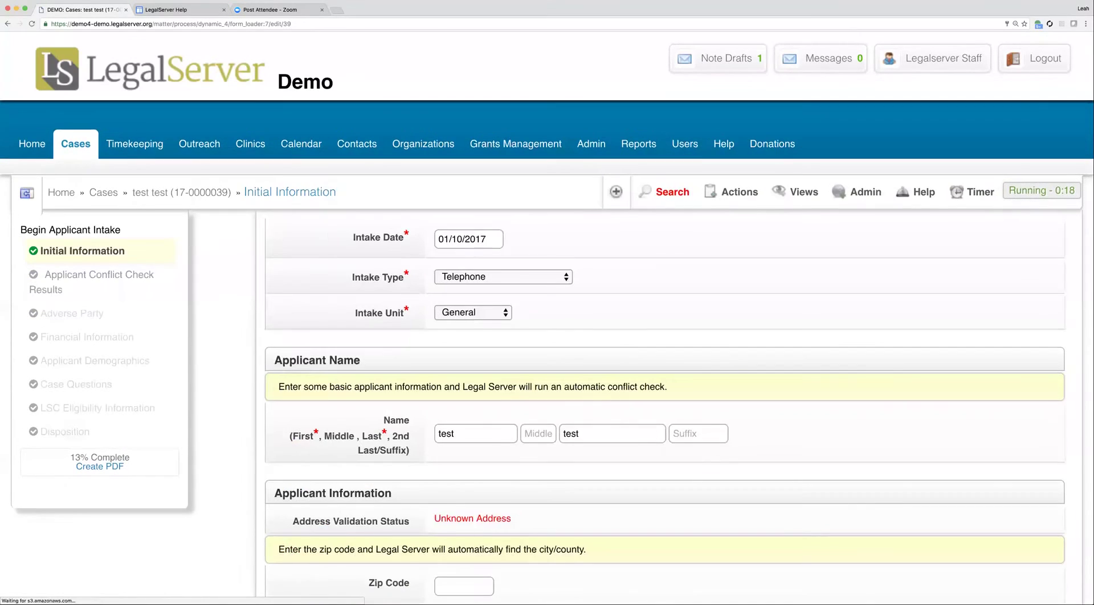
click(587, 434)
text(s)
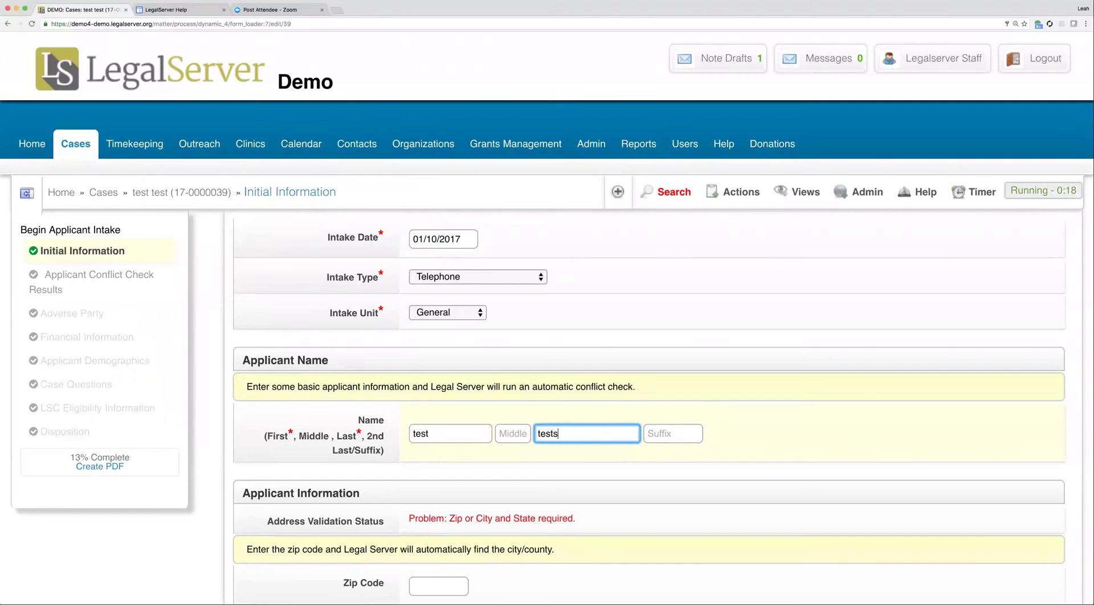
scroll(649, 342, down, 15)
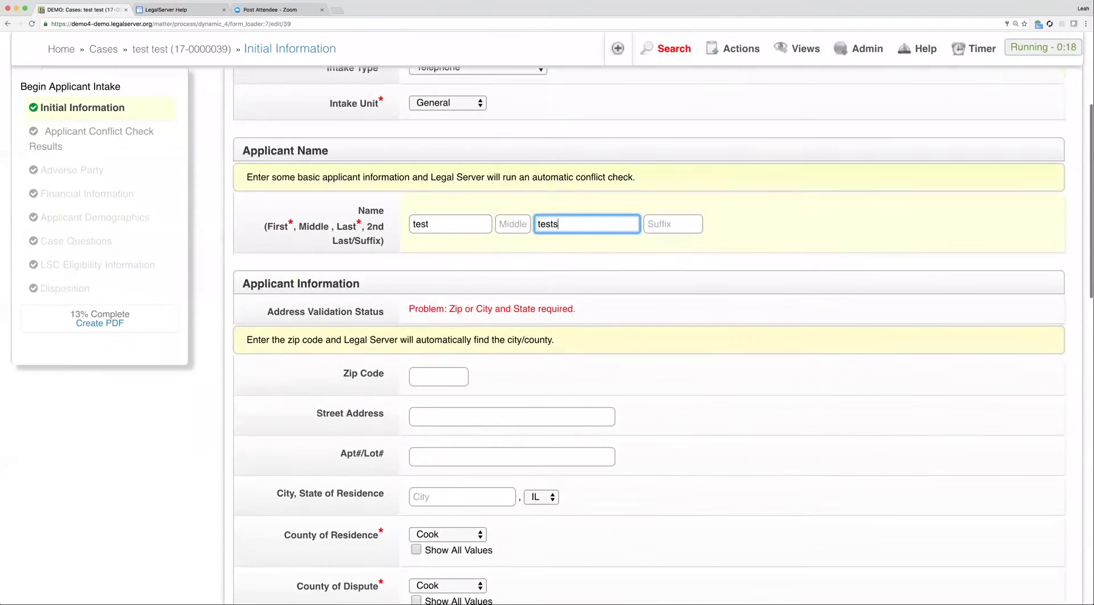
scroll(650, 342, down, 3)
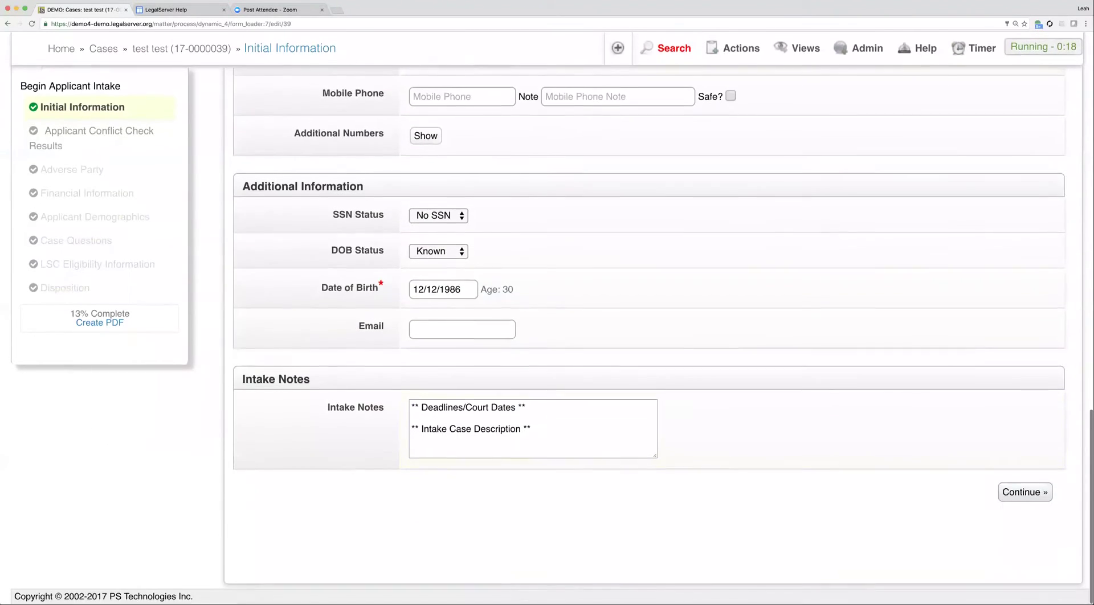
key(Return)
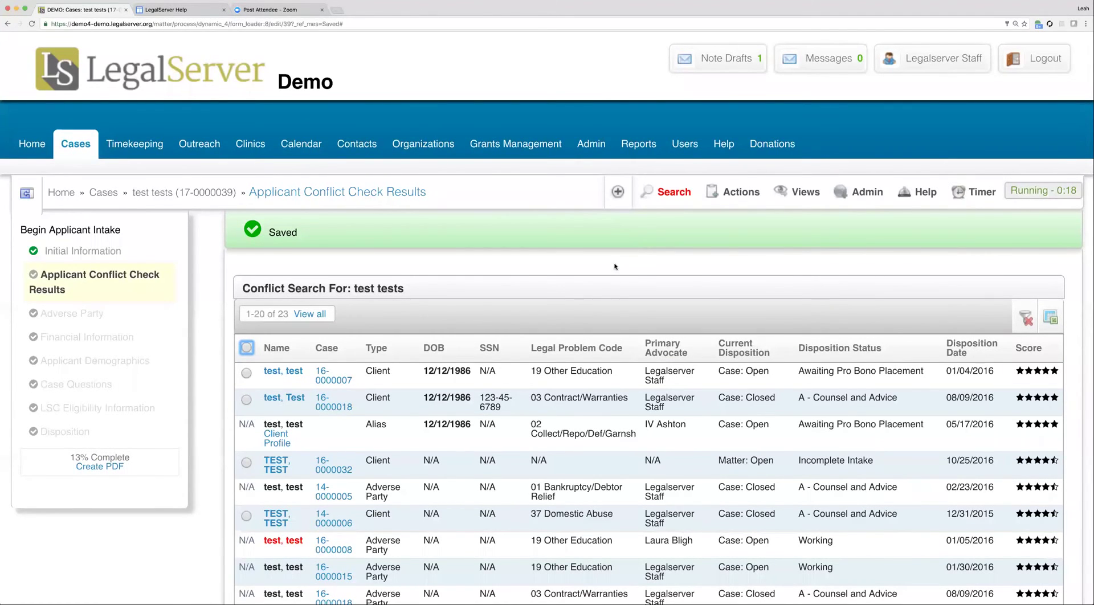
- Select the first matching client record in the applicant conflict check results
scroll(615, 264, down, 3)
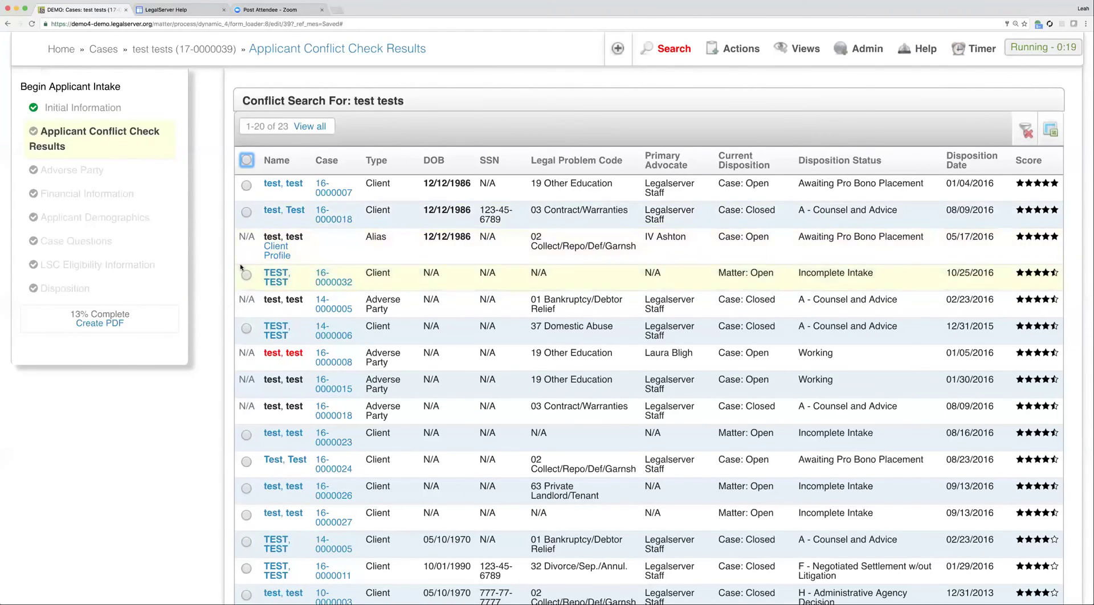
click(246, 185)
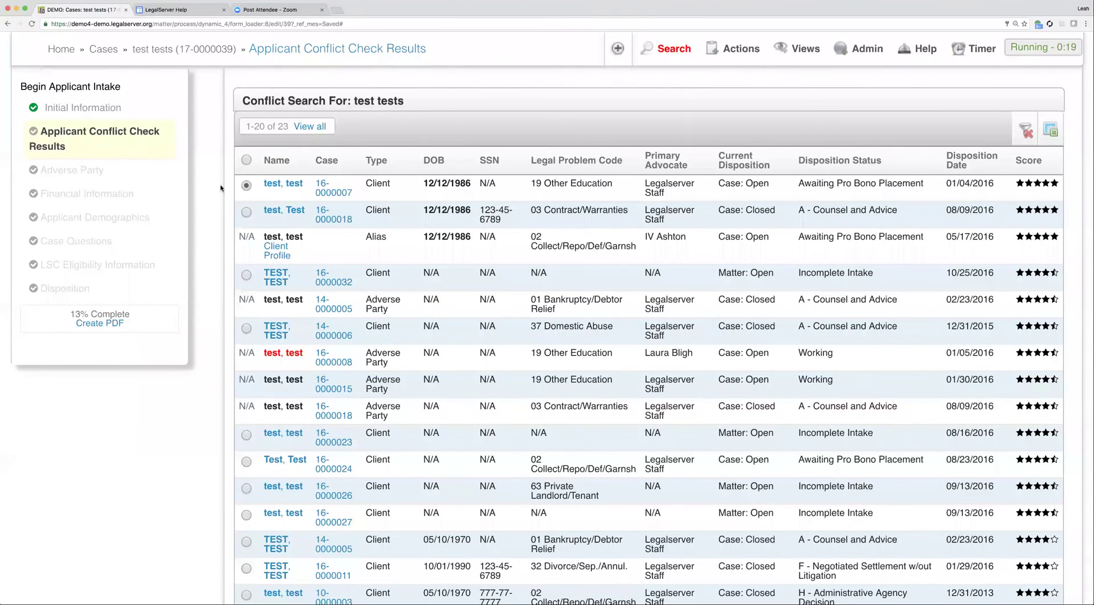
mouse_move(286, 187)
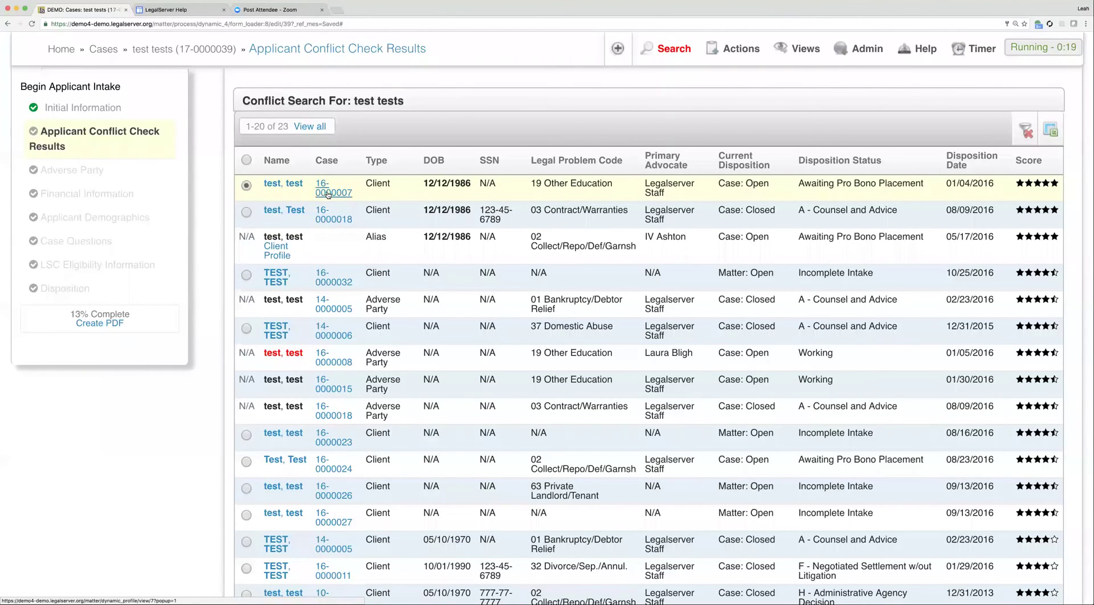
mouse_move(328, 194)
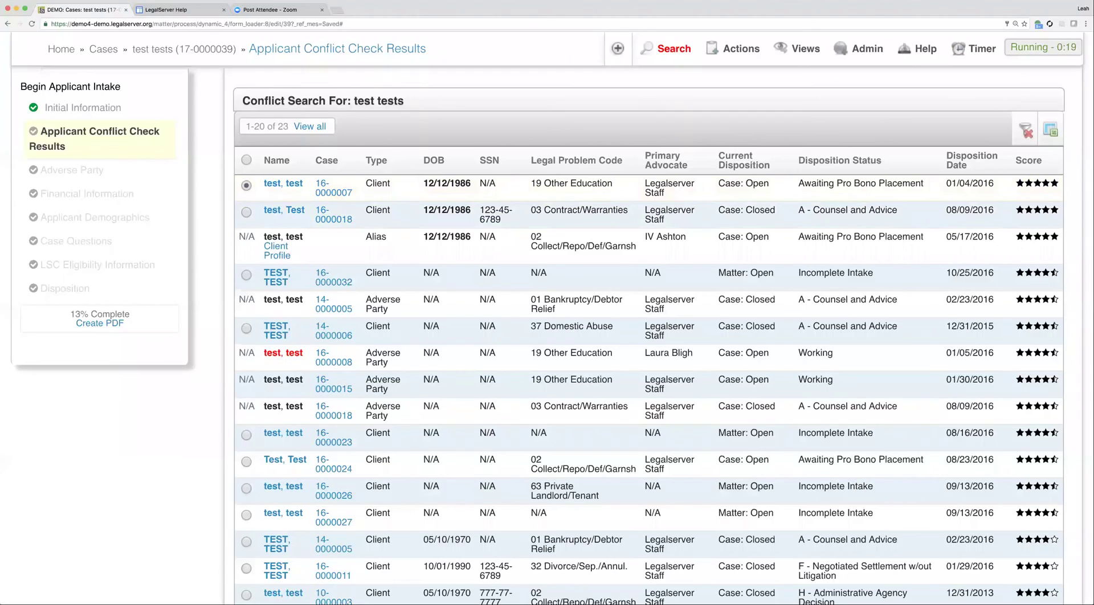
- Examine the explanations behind the match scores of stronger and weaker conflict check results
mouse_move(1026, 183)
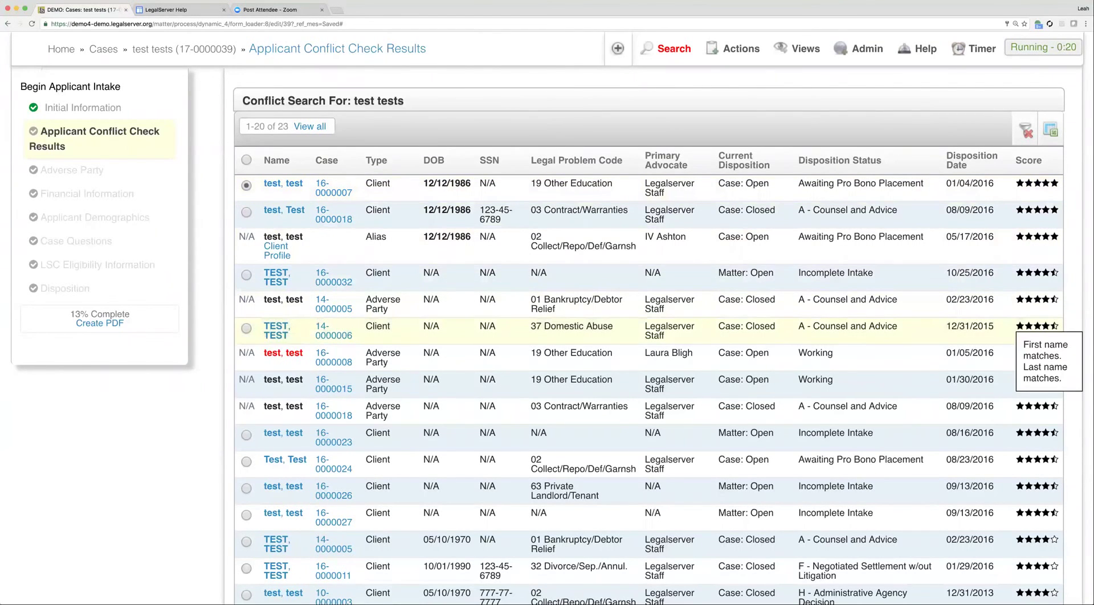
scroll(661, 342, down, 2)
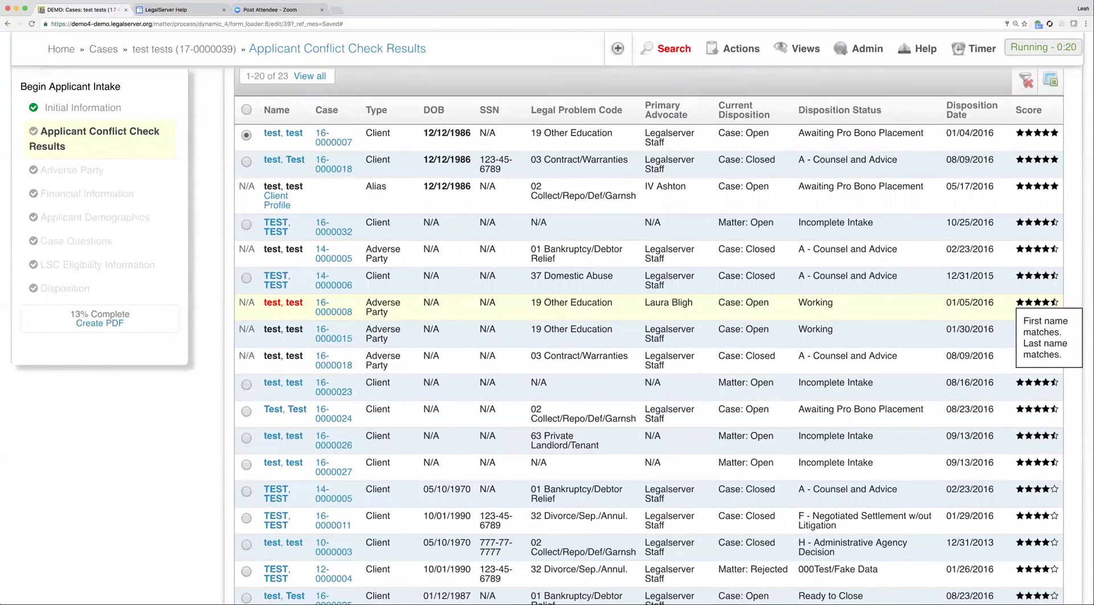
scroll(661, 333, down, 4)
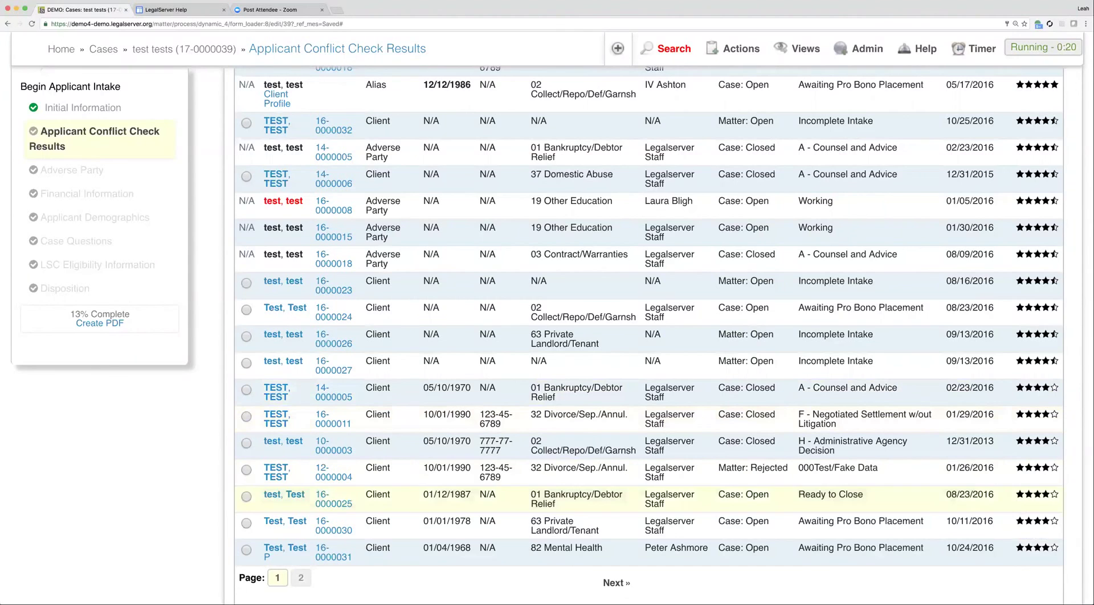
mouse_move(1037, 495)
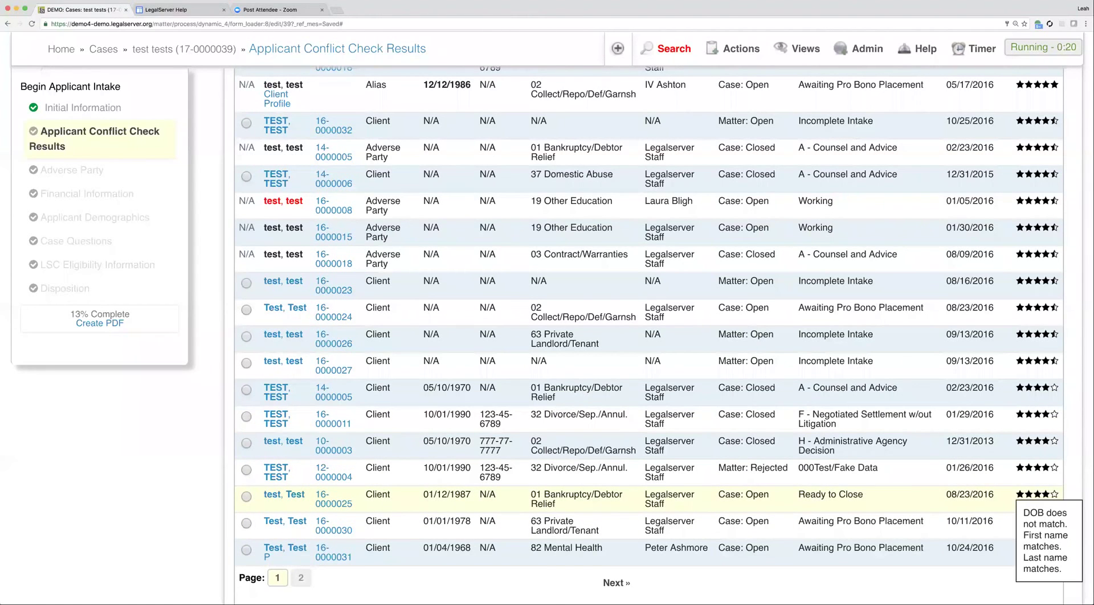